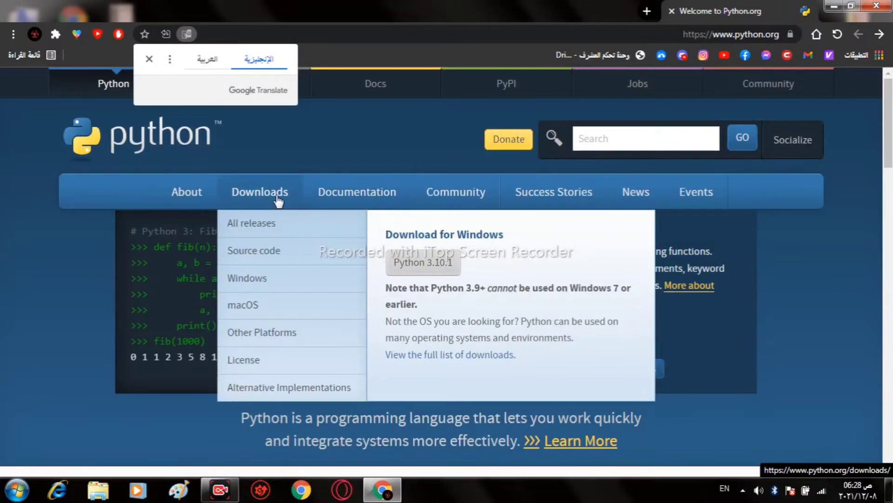
# - Open the Python downloads page and go to the download page of release Python 3.7.3 in the specific-release list
pyautogui.click(277, 196)
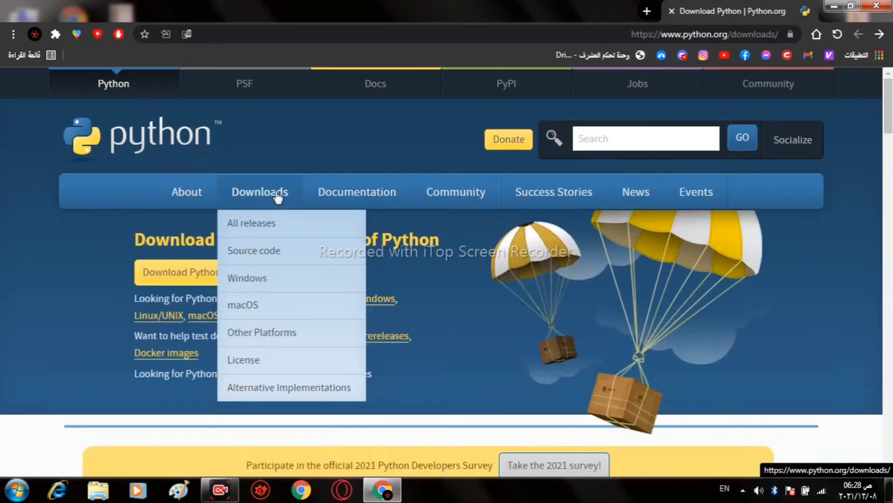
pyautogui.scroll(-5, 567, 328)
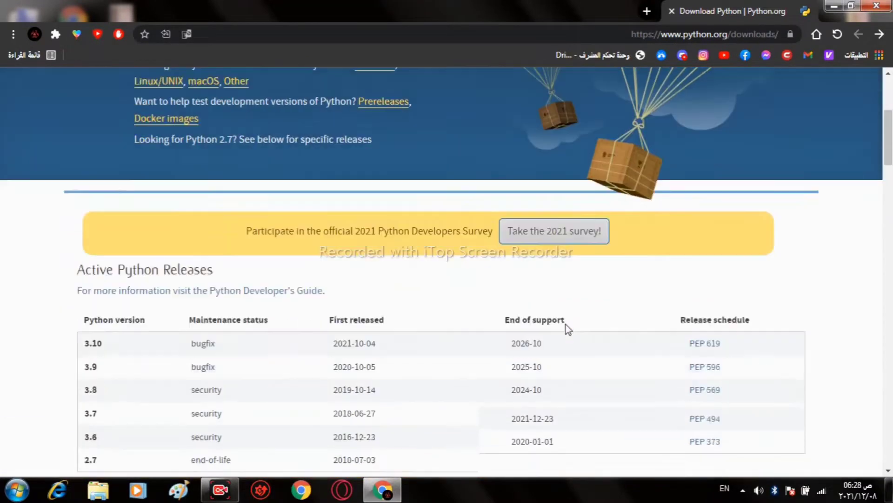
pyautogui.scroll(-10, 566, 328)
pyautogui.scroll(3, 568, 328)
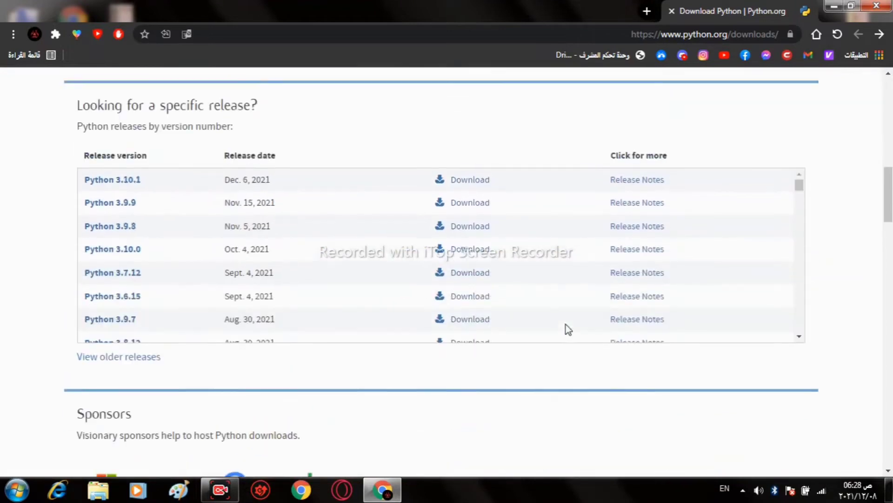
pyautogui.scroll(-7, 307, 252)
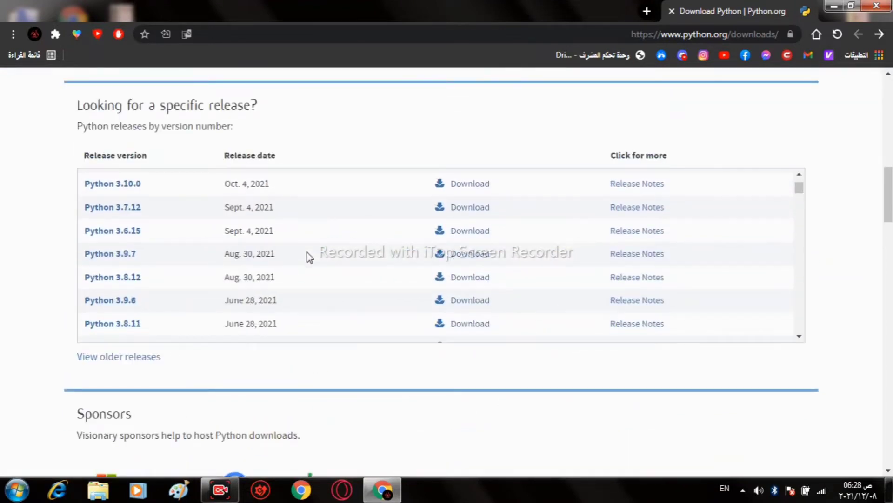
pyautogui.scroll(-9, 307, 252)
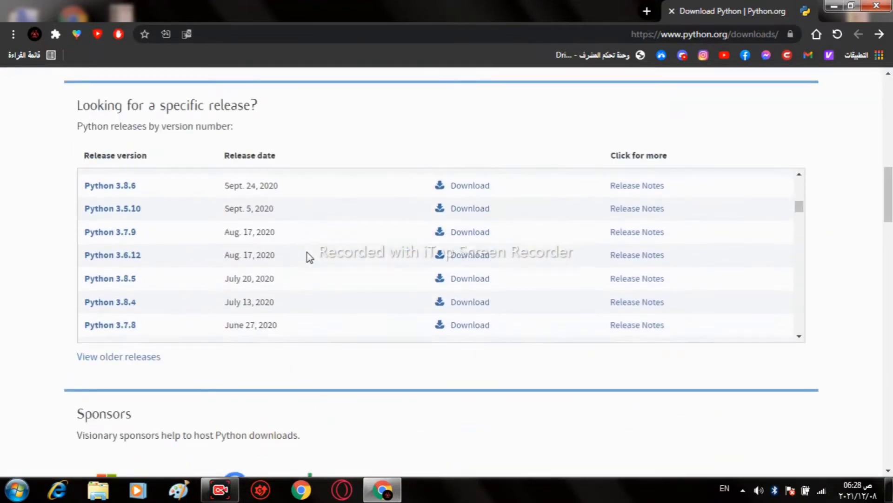
pyautogui.scroll(-7, 307, 252)
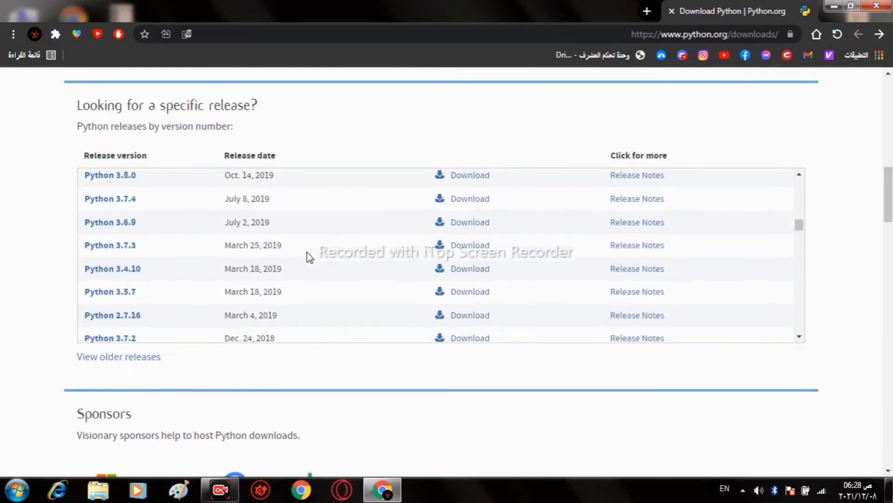
pyautogui.scroll(2, 305, 255)
pyautogui.scroll(-2, 305, 255)
pyautogui.moveTo(284, 247); pyautogui.dragTo(76, 249)
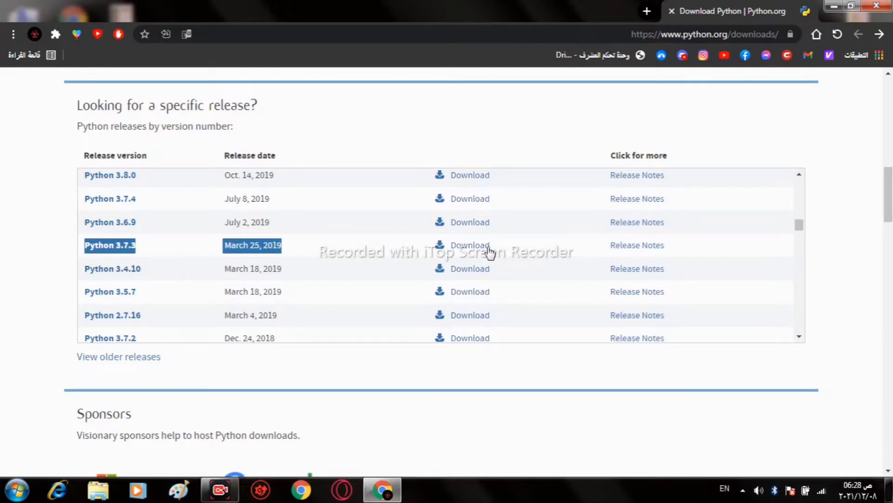
pyautogui.click(463, 246)
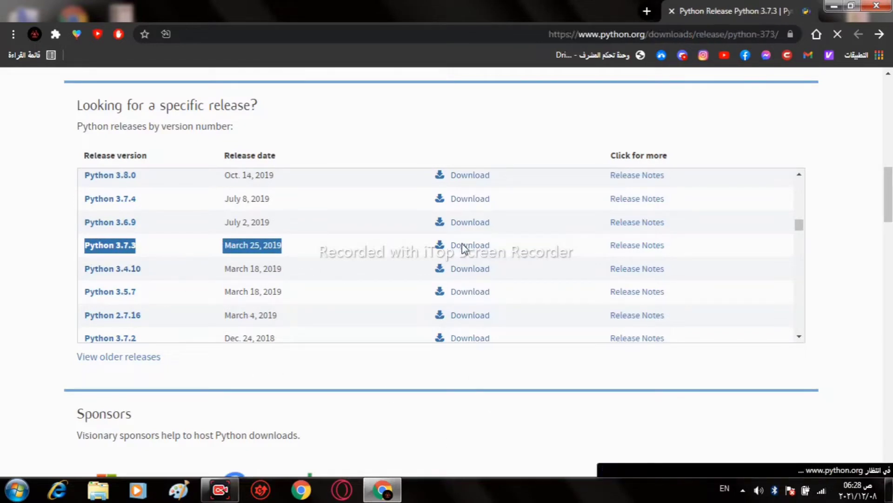
# - Locate the Windows installers in the Files table of the Python 3.7.3 release page
pyautogui.scroll(-5, 381, 312)
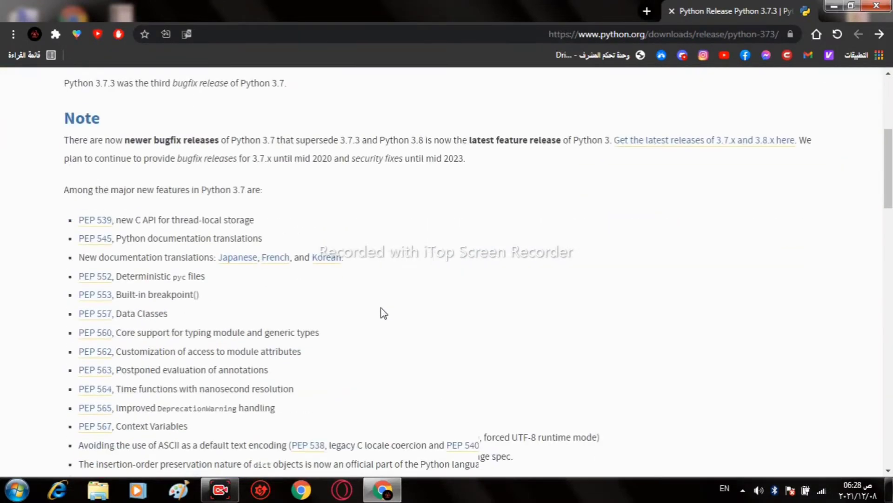
pyautogui.scroll(-18, 383, 312)
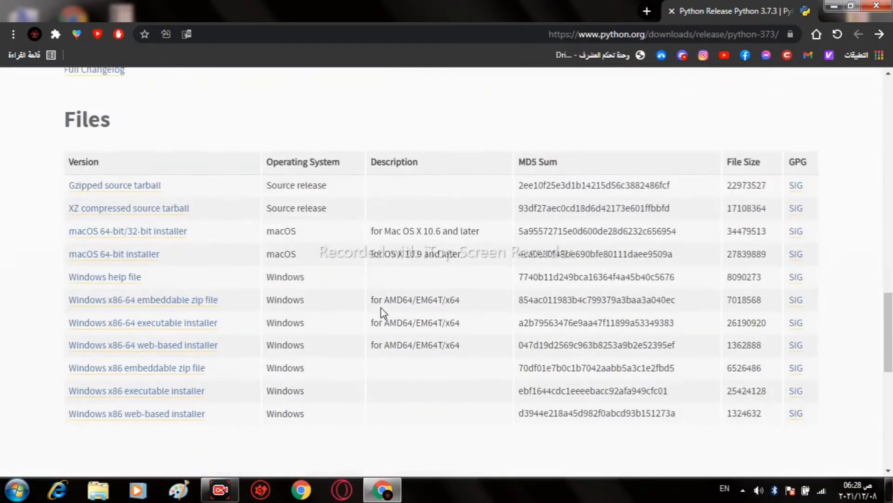
pyautogui.click(123, 412)
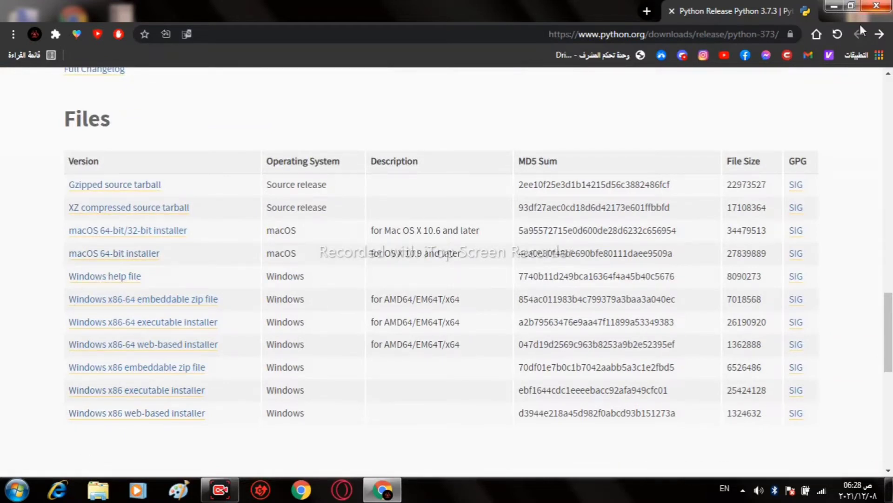
# - Uncover the desktop, check the system type in the Computer's properties, and close the System window
pyautogui.doubleClick(361, 1)
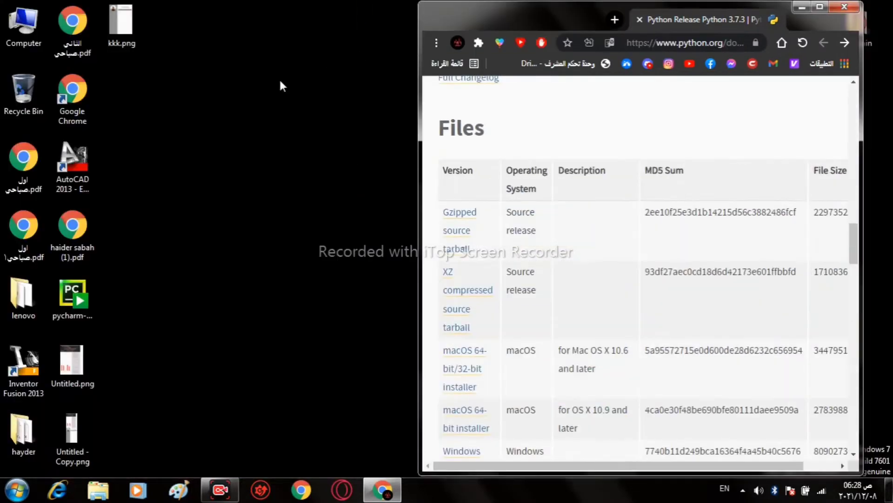
pyautogui.doubleClick(523, 21)
pyautogui.doubleClick(228, 5)
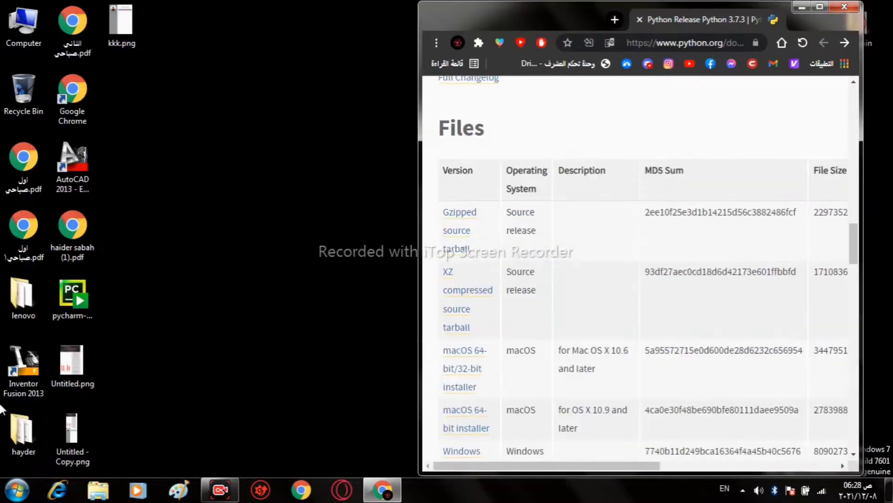
pyautogui.rightClick(22, 15)
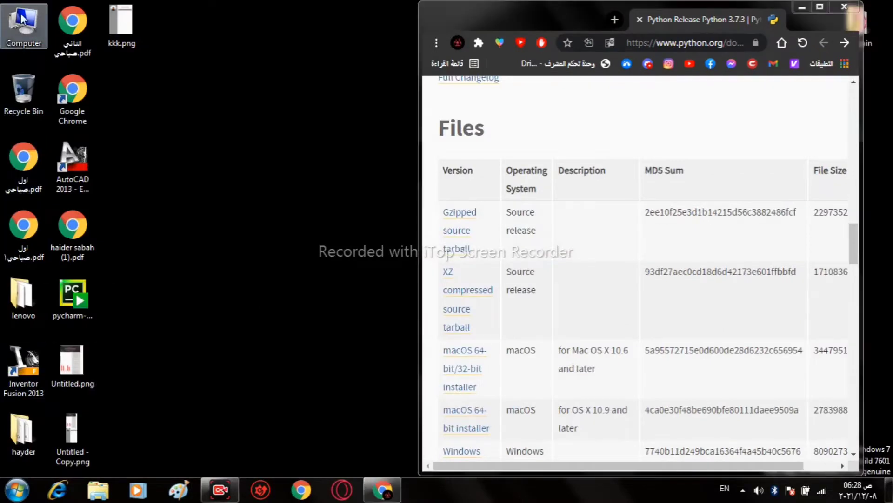
pyautogui.click(58, 140)
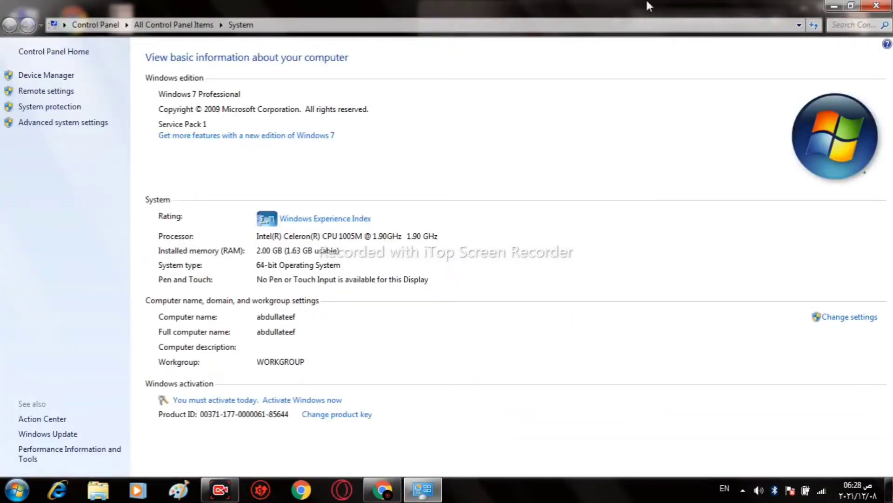
pyautogui.doubleClick(688, 7)
pyautogui.click(532, 31)
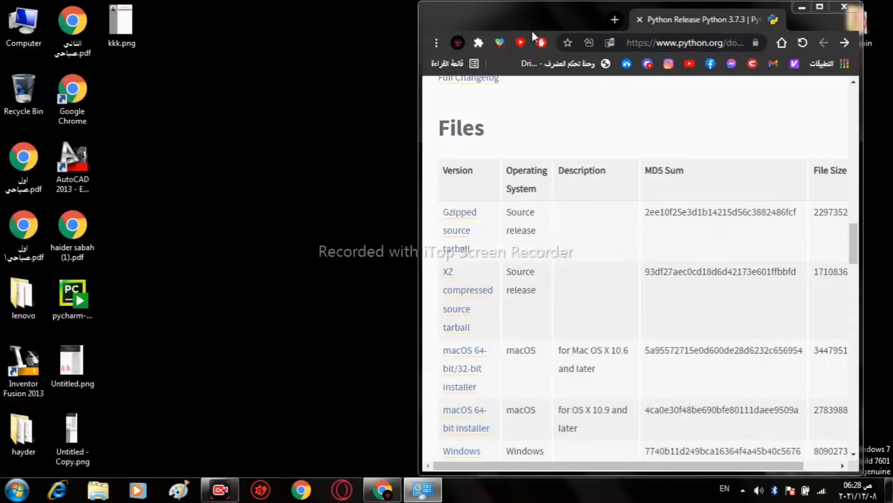
# - Download the Windows x86-64 executable installer of Python 3.7.3 and show the downloaded file in its folder
pyautogui.doubleClick(548, 13)
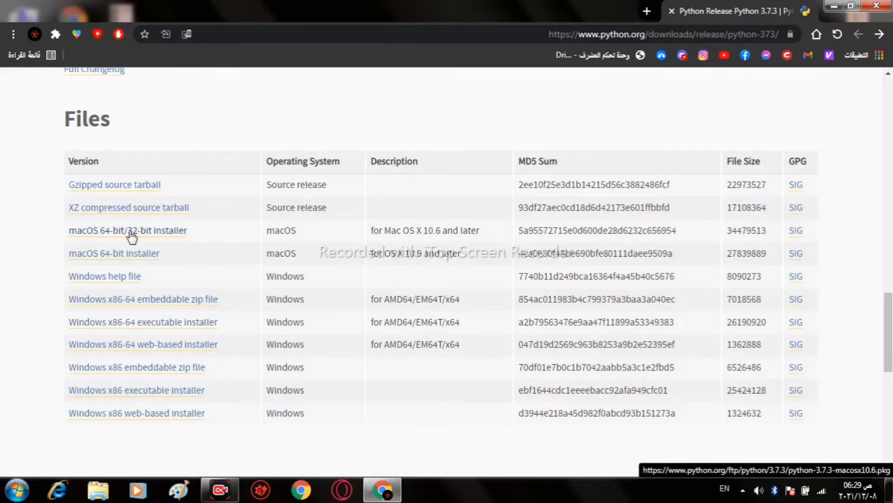
pyautogui.click(110, 324)
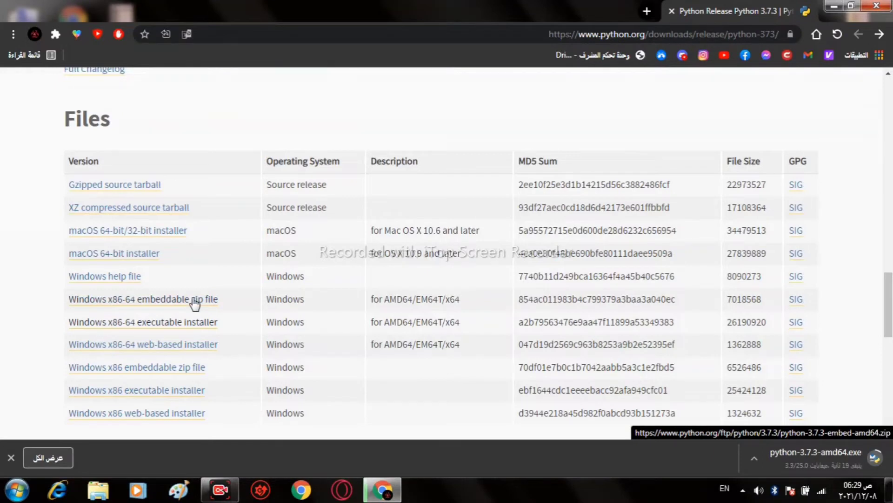
pyautogui.click(51, 453)
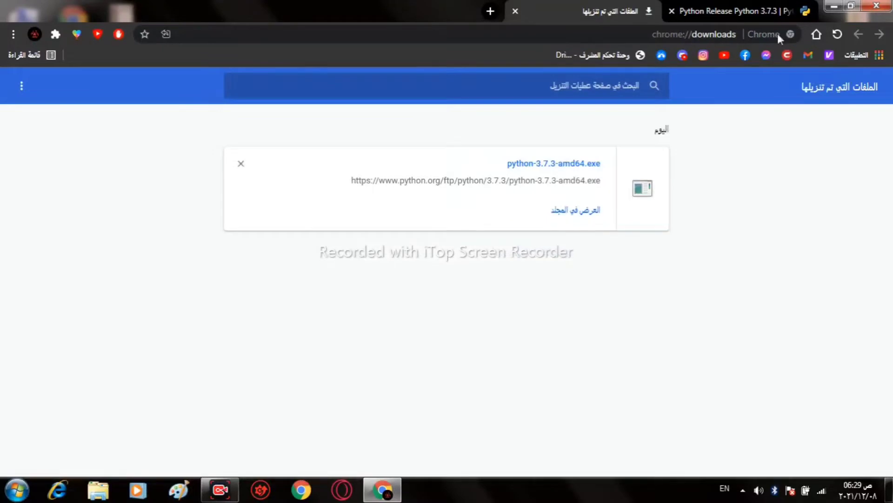
pyautogui.click(566, 212)
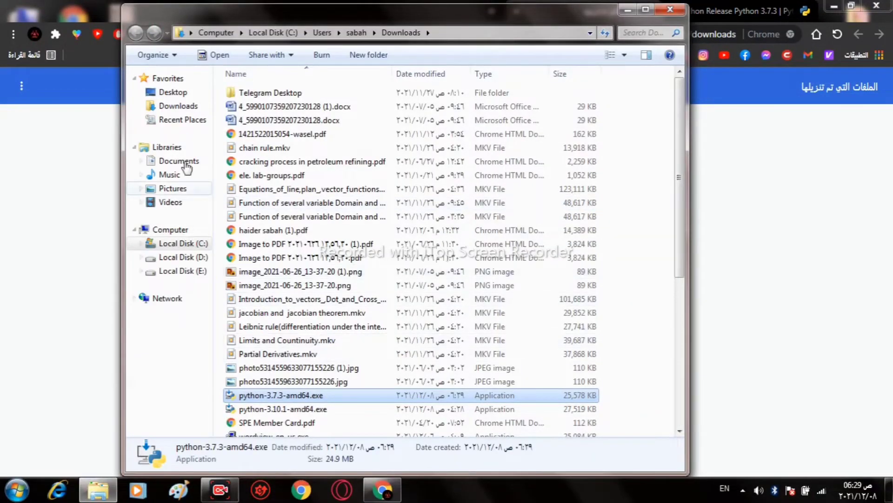
# - Try to move python-3.7.3-amd64.exe from Downloads to the desktop, keep the existing desktop copy with Don't move, and close the folder
pyautogui.click(834, 6)
pyautogui.moveTo(378, 399); pyautogui.dragTo(786, 107)
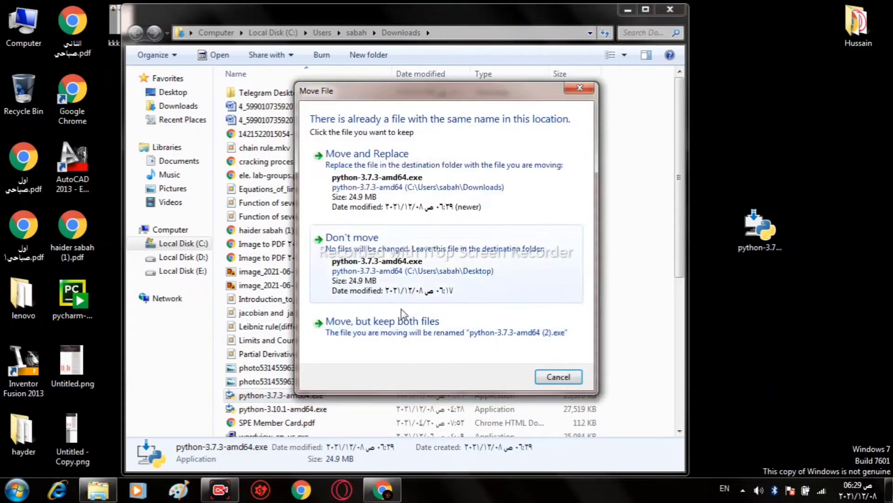
pyautogui.click(423, 262)
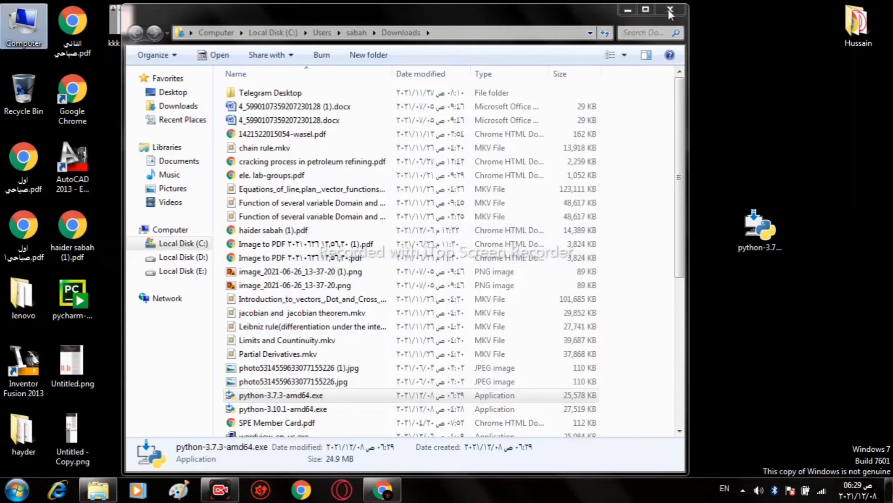
pyautogui.click(670, 9)
# - Run python-3.7.3-amd64.exe from the desktop, install Python 3.7.3 with the default settings, and close the setup
pyautogui.click(766, 219)
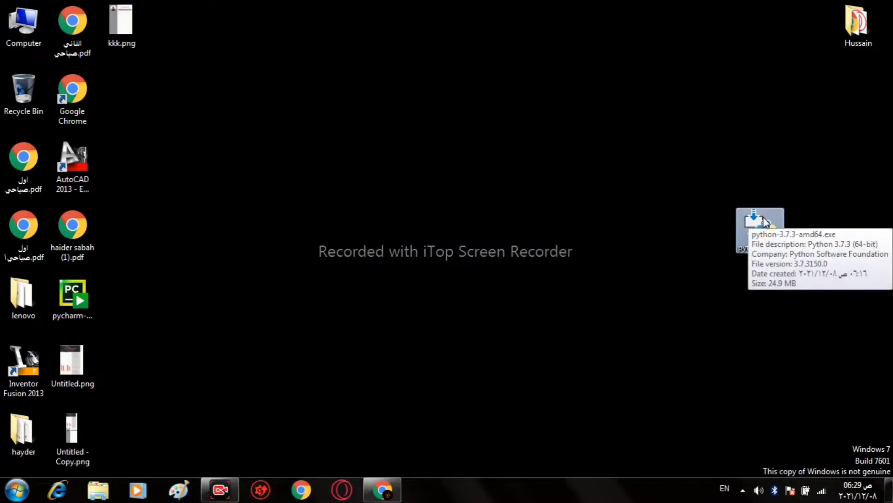
pyautogui.doubleClick(767, 222)
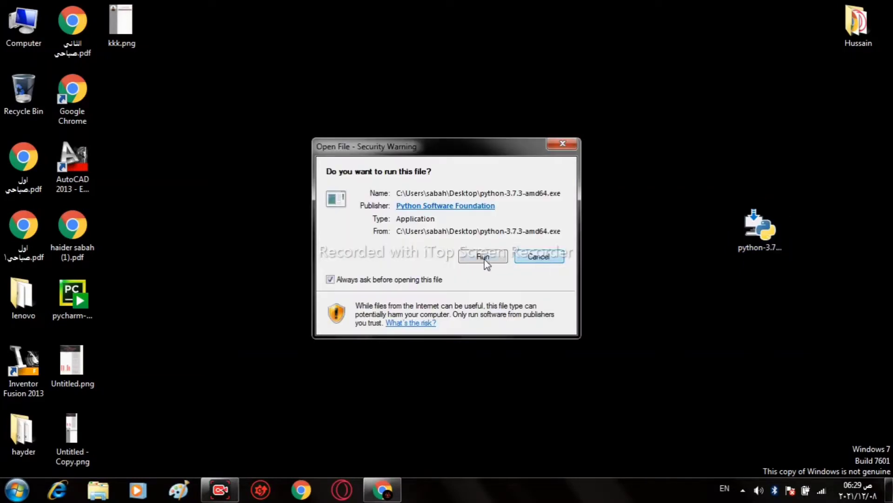
pyautogui.click(483, 256)
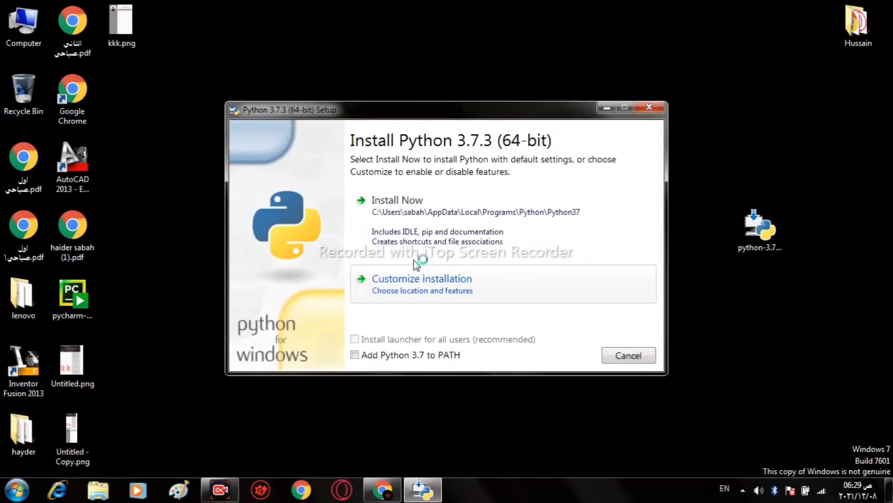
pyautogui.click(454, 221)
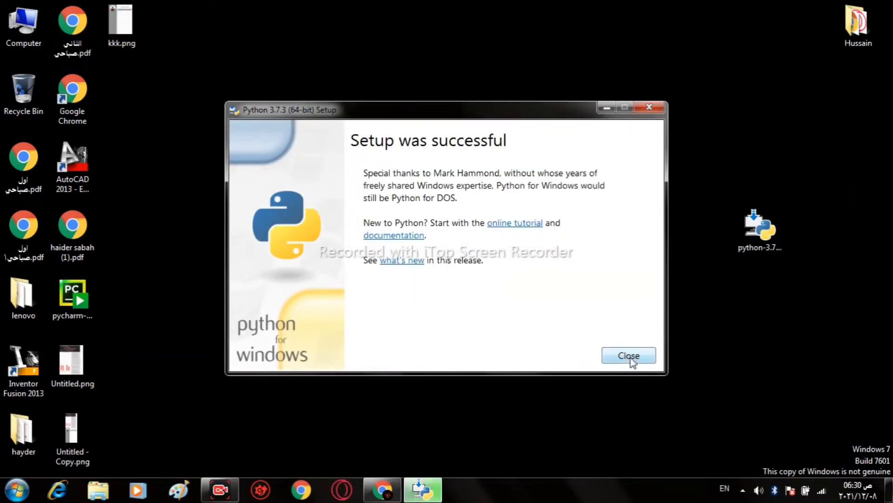
pyautogui.click(631, 358)
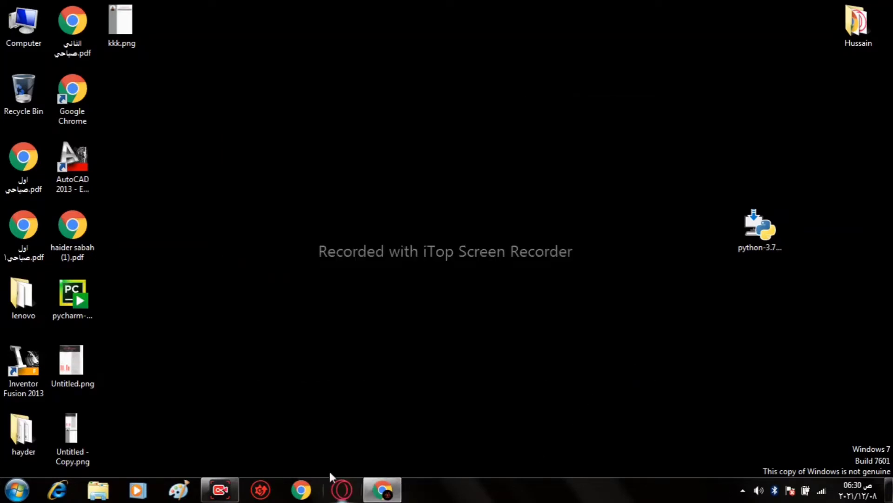
# - Switch back to Chrome, open a new tab, and close the Python release and downloads tabs
pyautogui.click(382, 490)
pyautogui.click(681, 2)
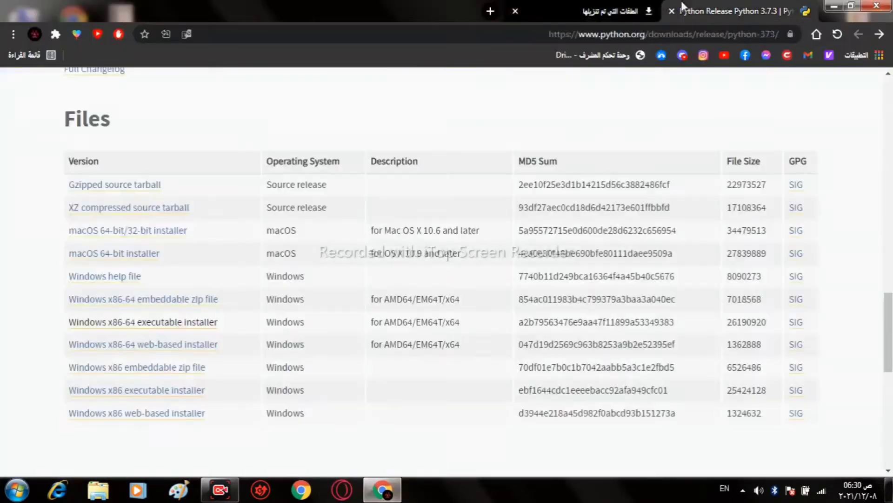
pyautogui.doubleClick(505, 2)
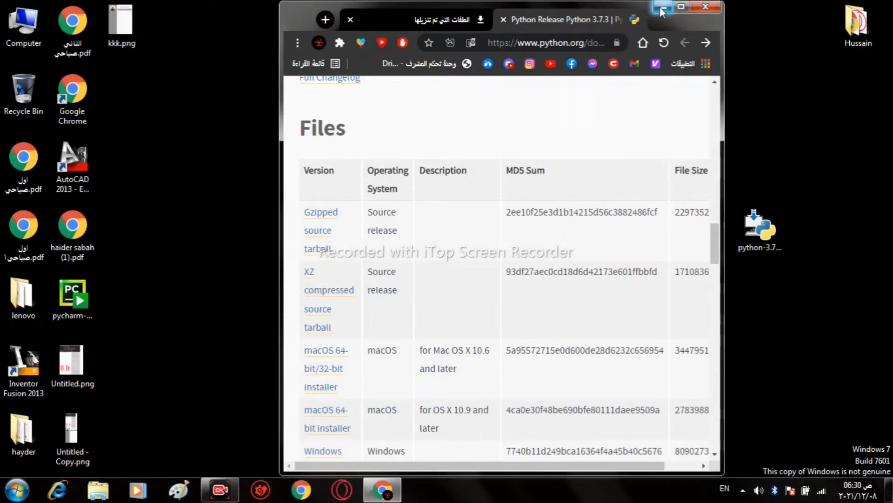
pyautogui.doubleClick(482, 10)
pyautogui.click(489, 11)
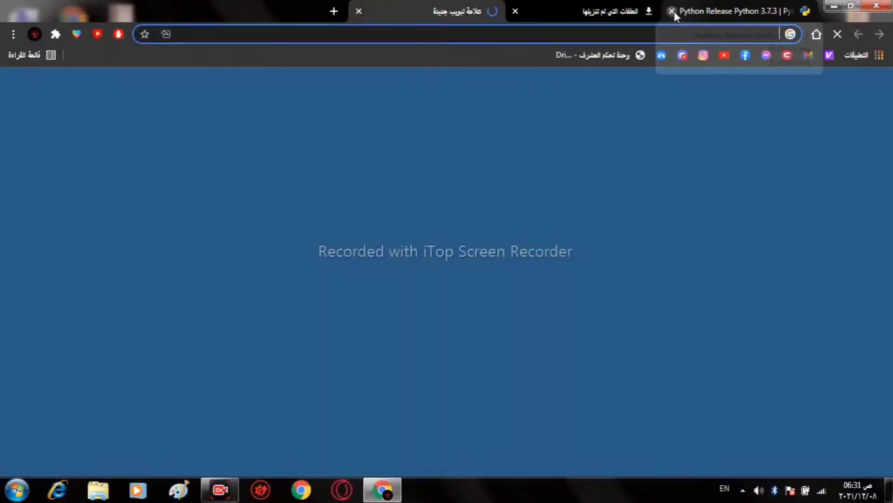
pyautogui.click(671, 11)
pyautogui.click(671, 10)
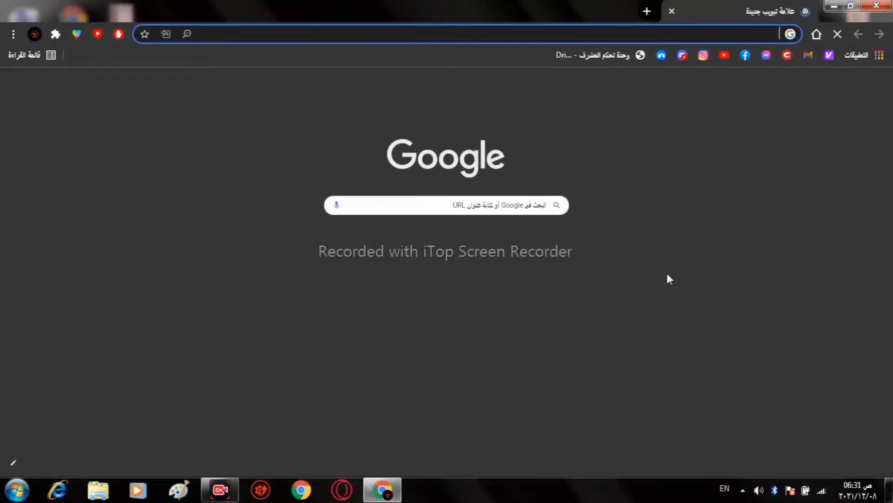
# - Search Google for "pycharm"
pyautogui.write('py')
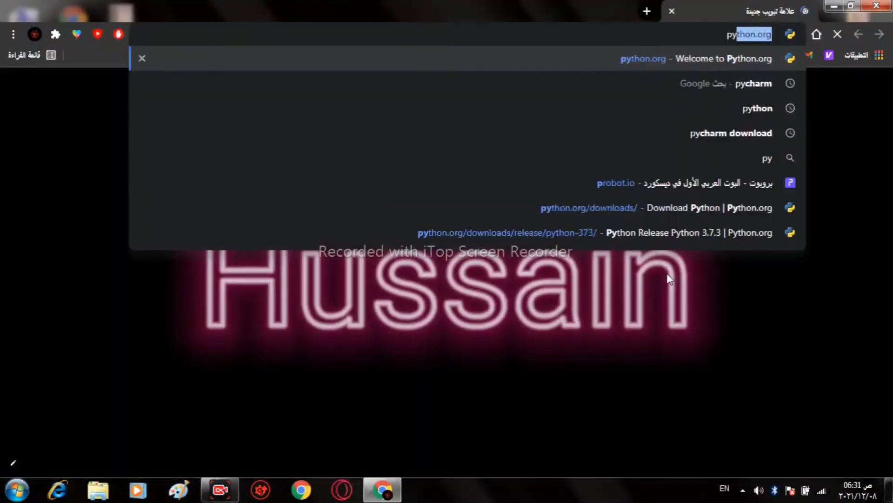
pyautogui.write('ch')
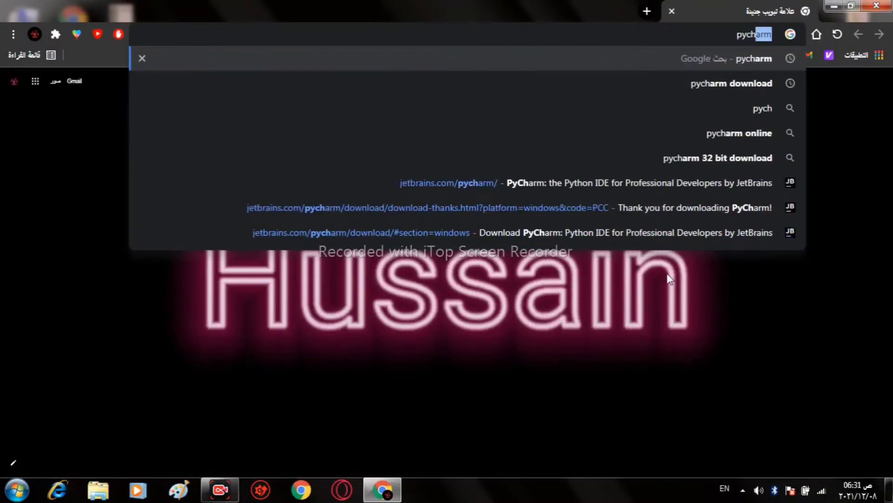
pyautogui.write('arm')
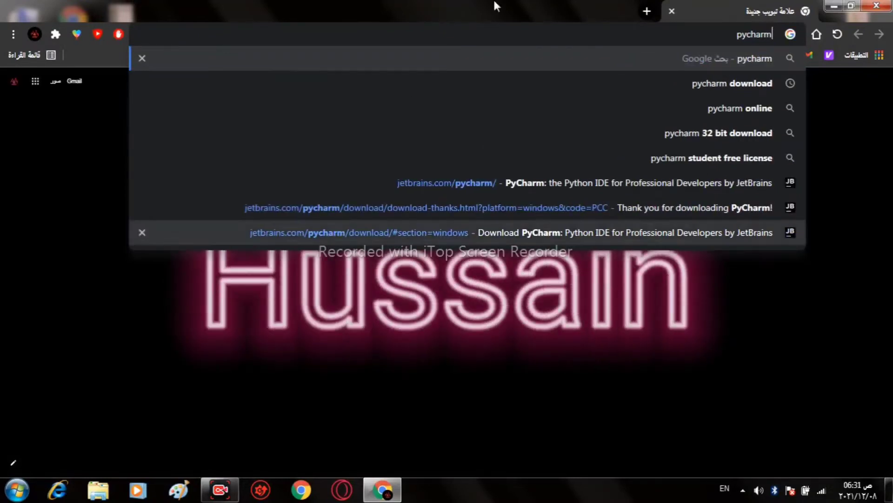
pyautogui.press('Return')
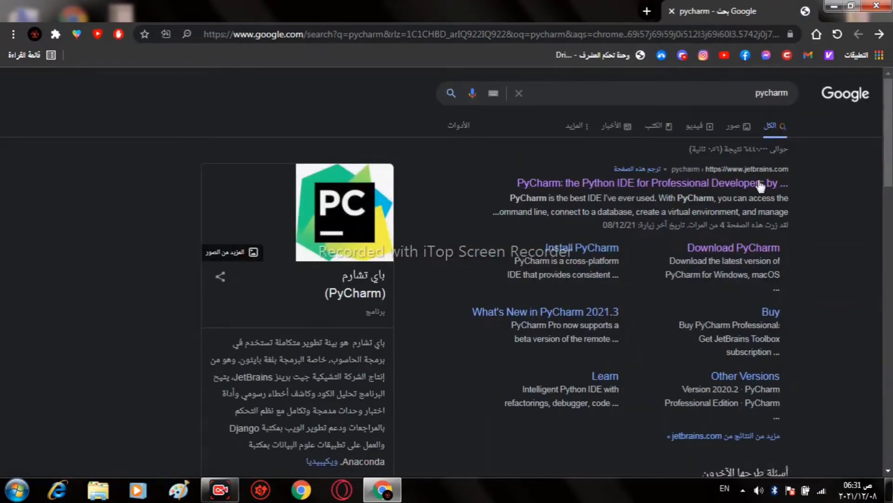
# - Open the JetBrains PyCharm site from the search results and download the Community edition for Windows
pyautogui.click(665, 184)
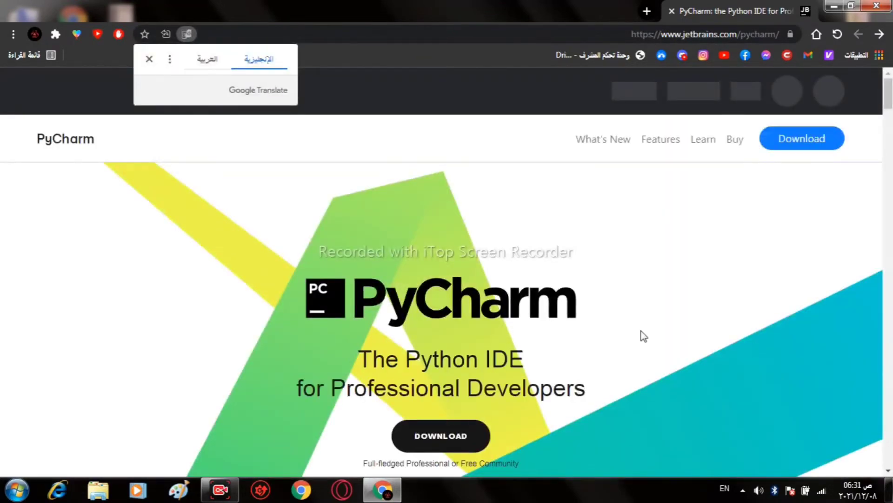
pyautogui.scroll(-4, 534, 367)
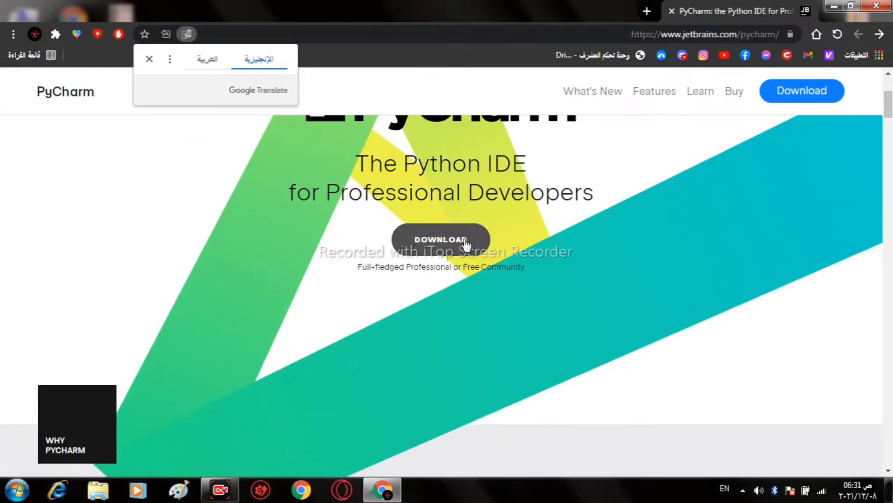
pyautogui.click(466, 241)
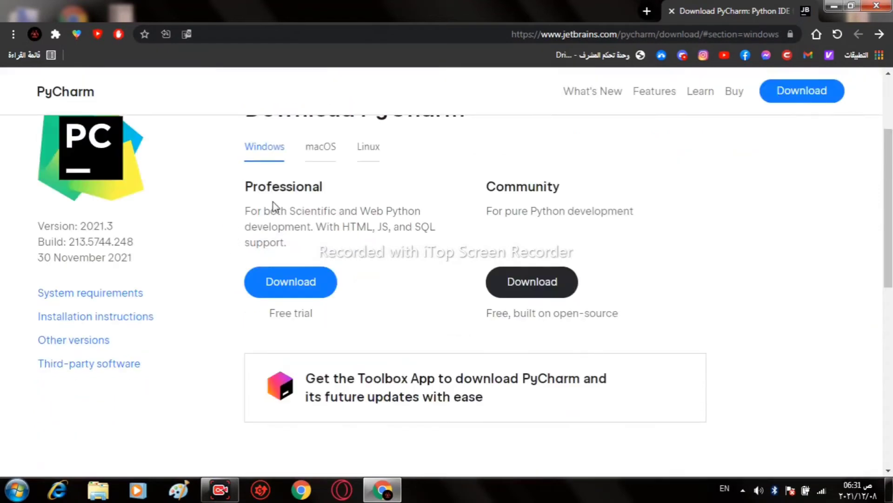
pyautogui.moveTo(585, 192); pyautogui.dragTo(494, 199)
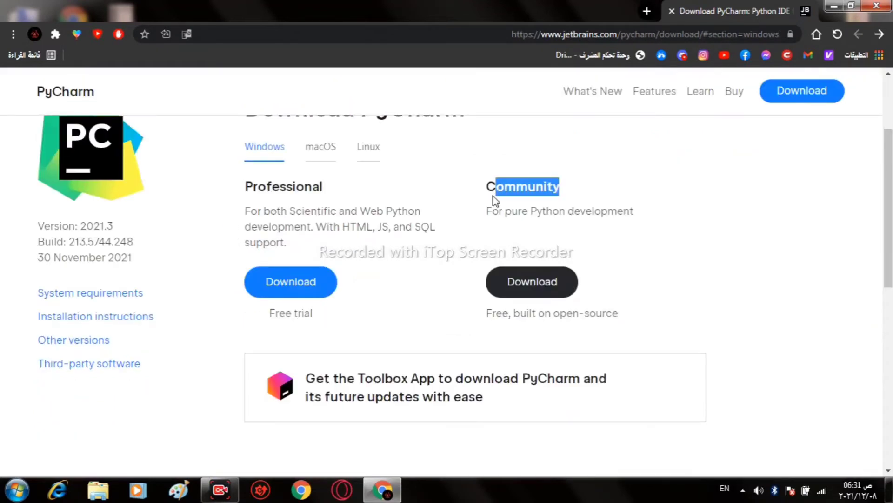
pyautogui.click(522, 285)
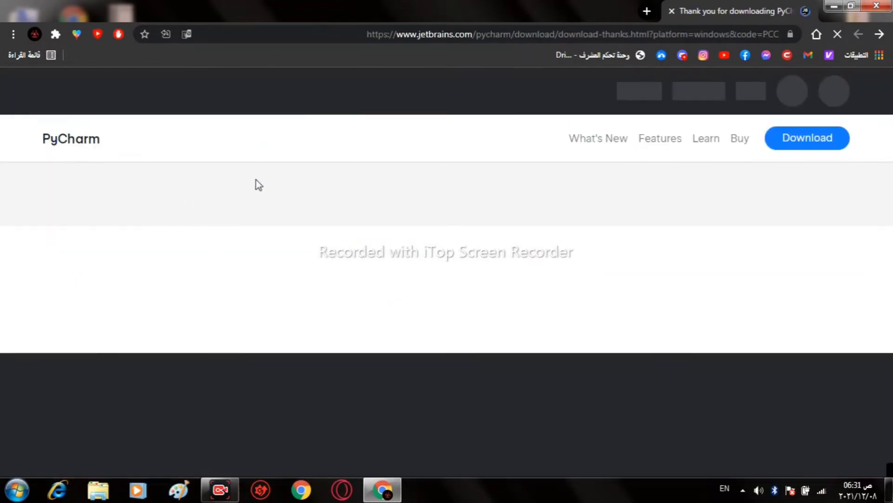
pyautogui.scroll(-10, 444, 311)
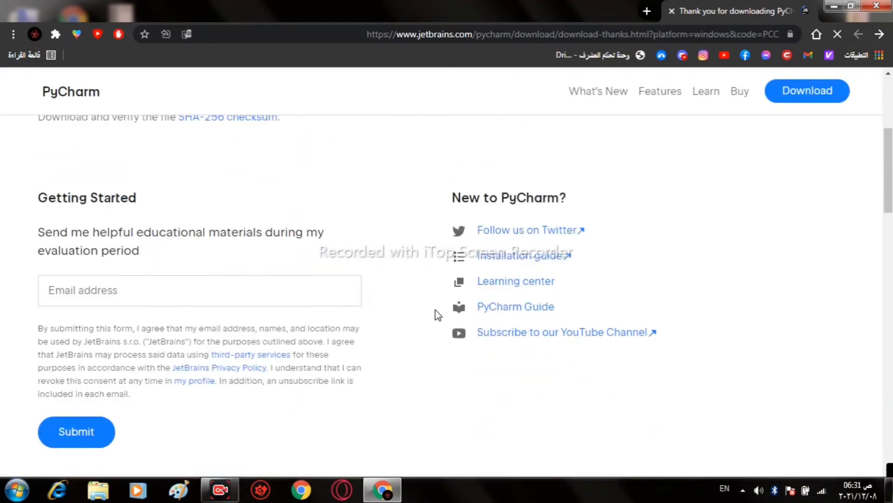
pyautogui.scroll(-6, 434, 309)
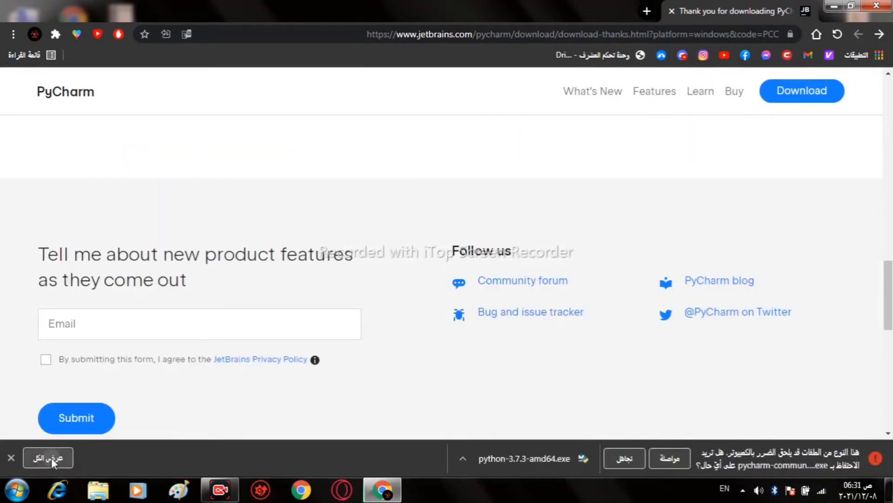
# - Open the full downloads list, close the PyCharm download page, and choose to keep pycharm-community-2021.3.exe anyway
pyautogui.click(51, 457)
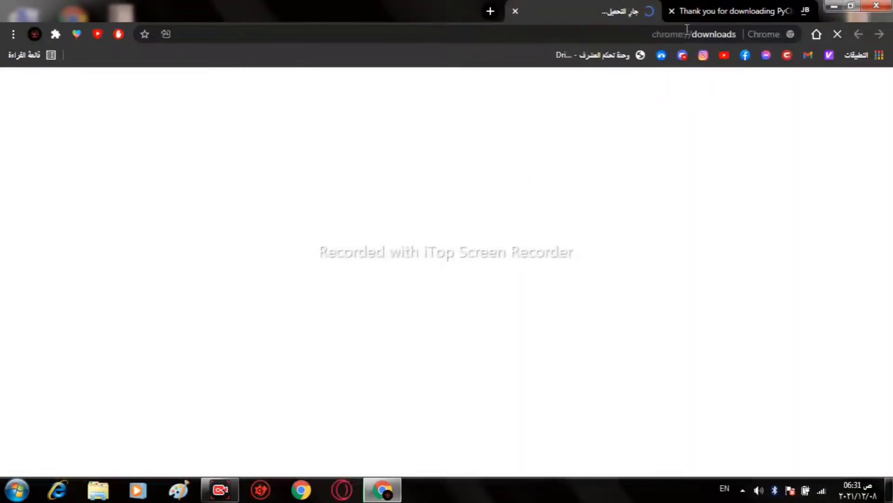
pyautogui.click(684, 13)
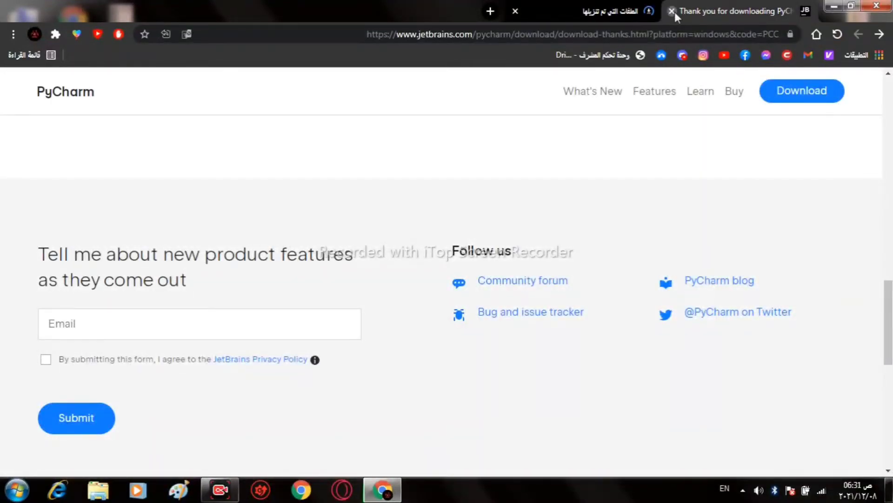
pyautogui.click(674, 12)
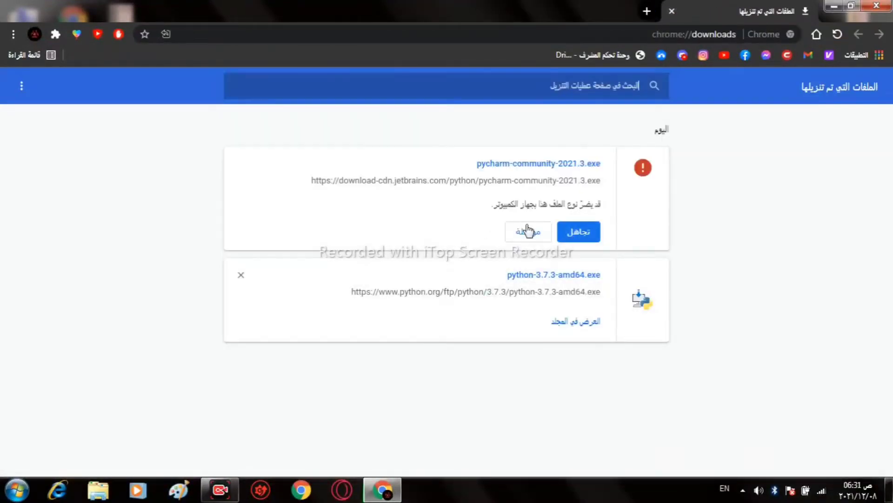
pyautogui.click(529, 235)
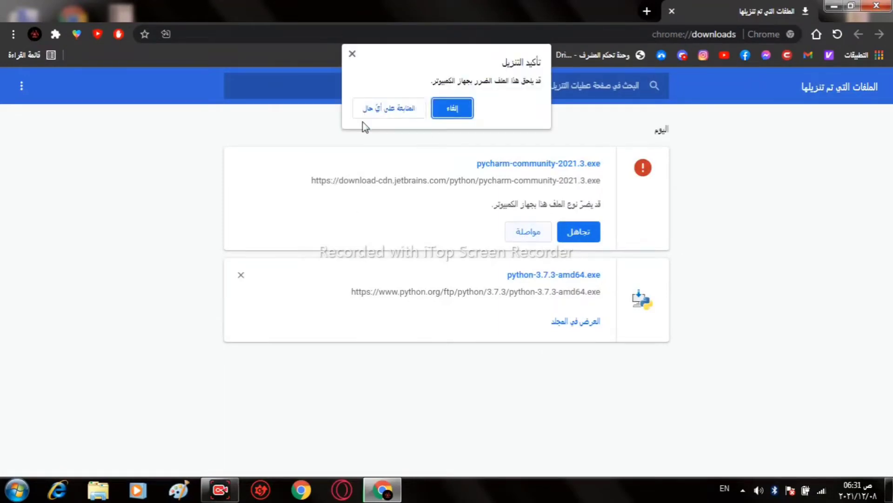
pyautogui.click(391, 109)
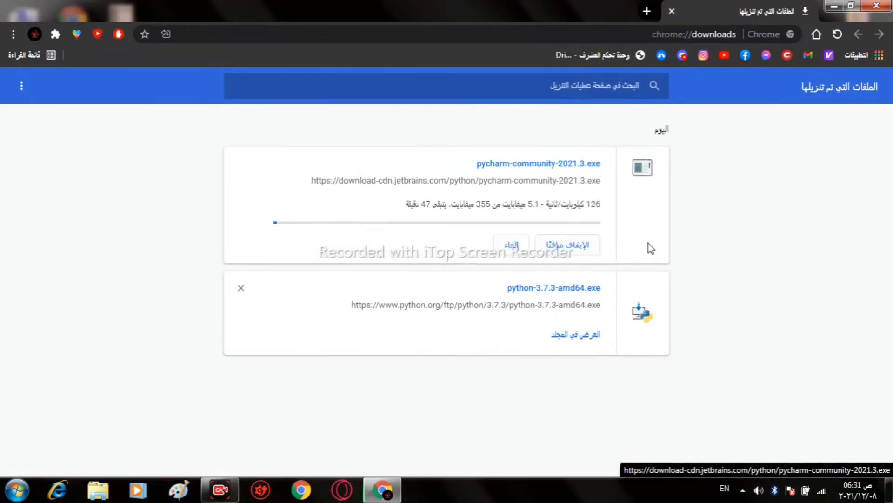
# - Pause and cancel the pycharm-community-2021.3.exe download, and minimize Chrome to get to the desktop
pyautogui.click(545, 247)
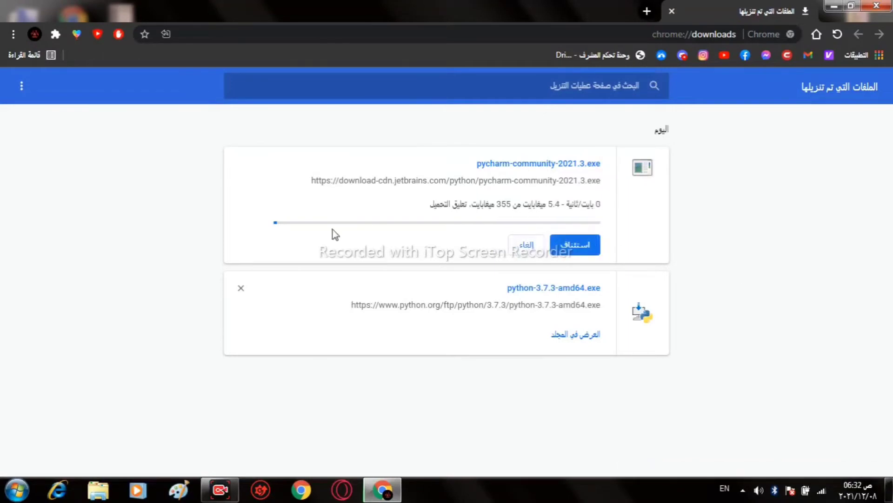
pyautogui.click(523, 247)
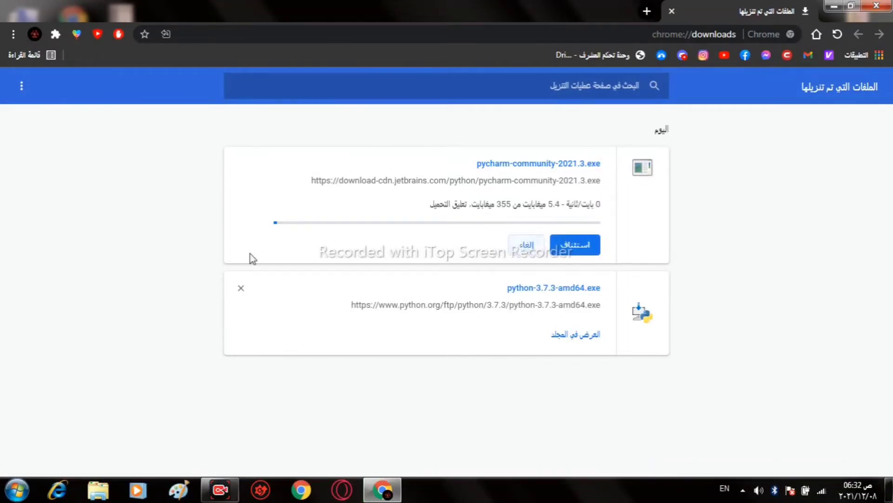
pyautogui.click(240, 163)
pyautogui.click(834, 6)
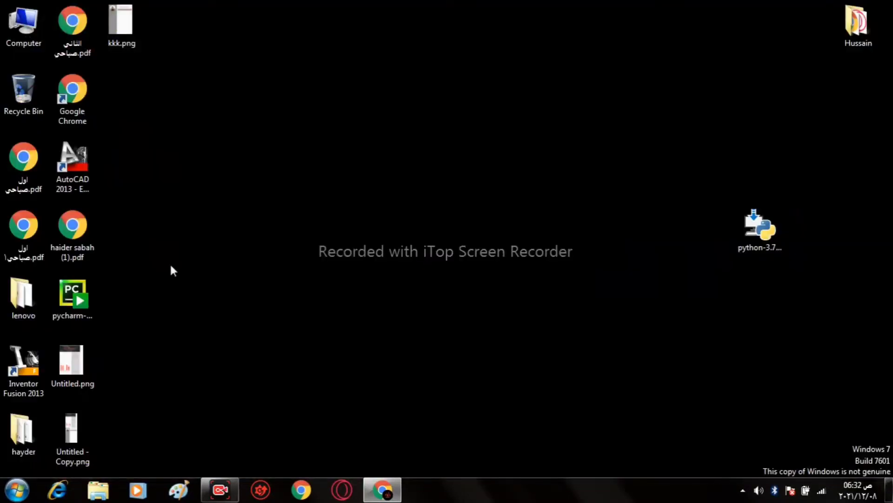
# - Move the existing pycharm-community-2021.3.exe installer to an empty area of the desktop and refresh the desktop
pyautogui.moveTo(171, 265); pyautogui.dragTo(386, 168)
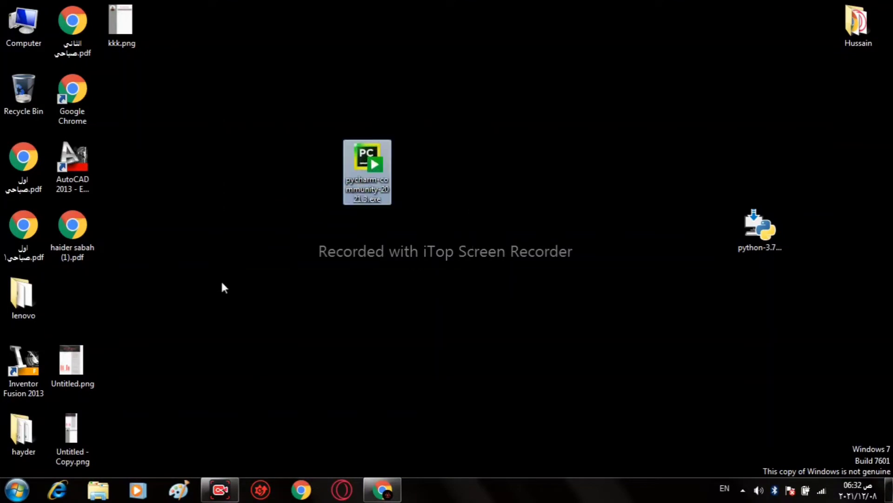
pyautogui.rightClick(462, 104)
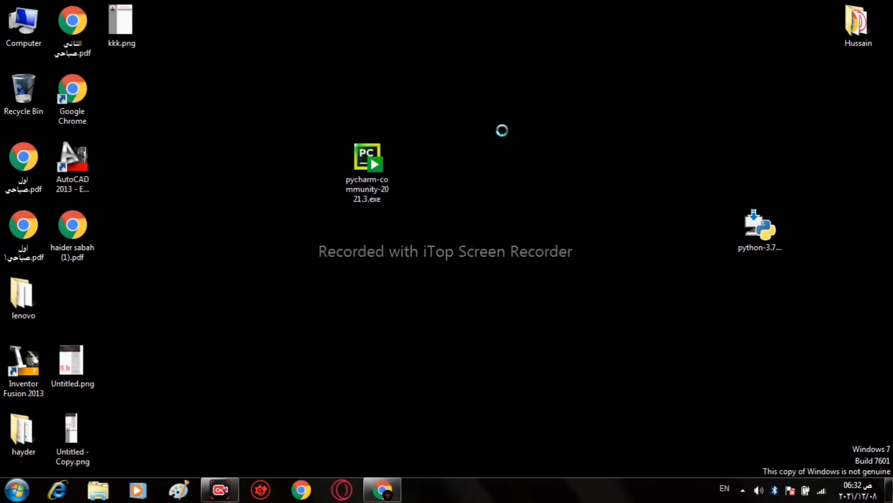
pyautogui.click(507, 145)
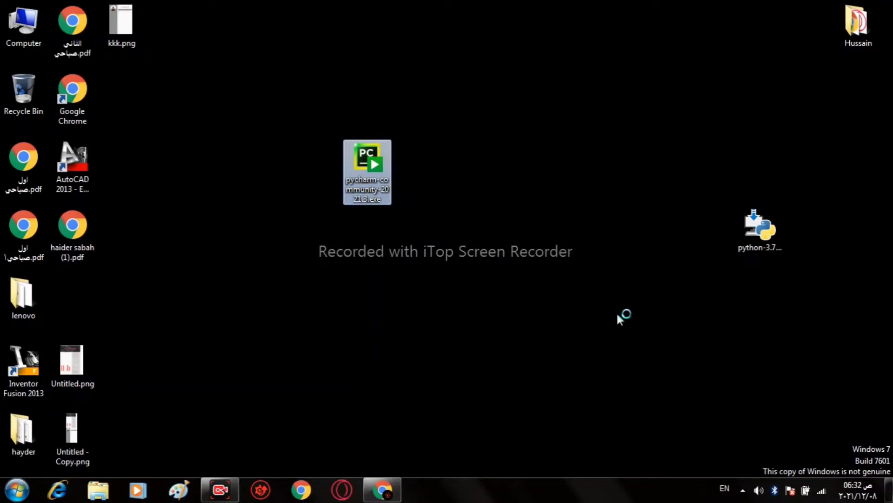
# - Run pycharm-community-2021.3.exe from the desktop and agree to continue although the current version is already installed
pyautogui.click(479, 256)
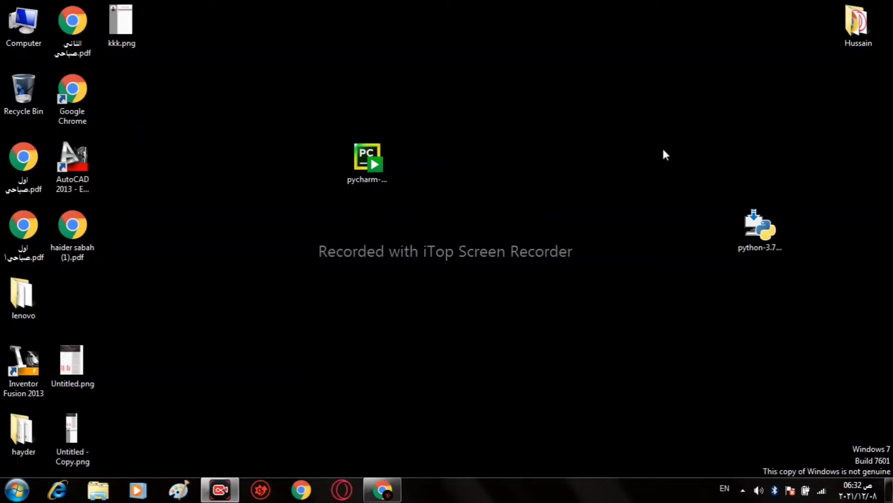
pyautogui.rightClick(654, 75)
pyautogui.click(671, 114)
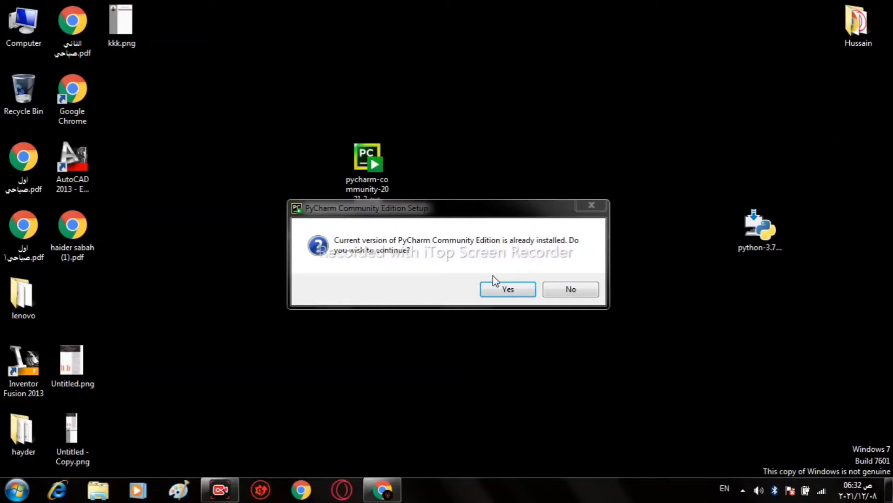
pyautogui.click(508, 289)
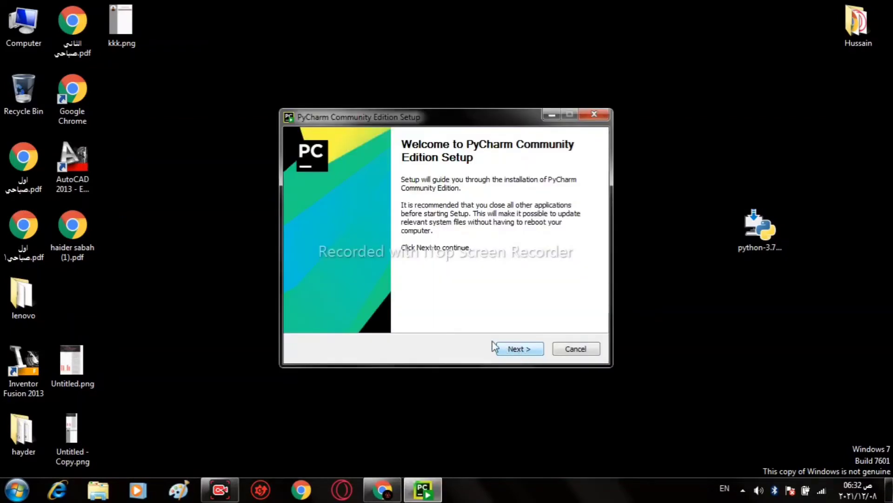
# - Uninstall the old PyCharm Community Edition 2021.3 through the setup, deleting its caches, local history, settings and installed plugins
pyautogui.click(520, 352)
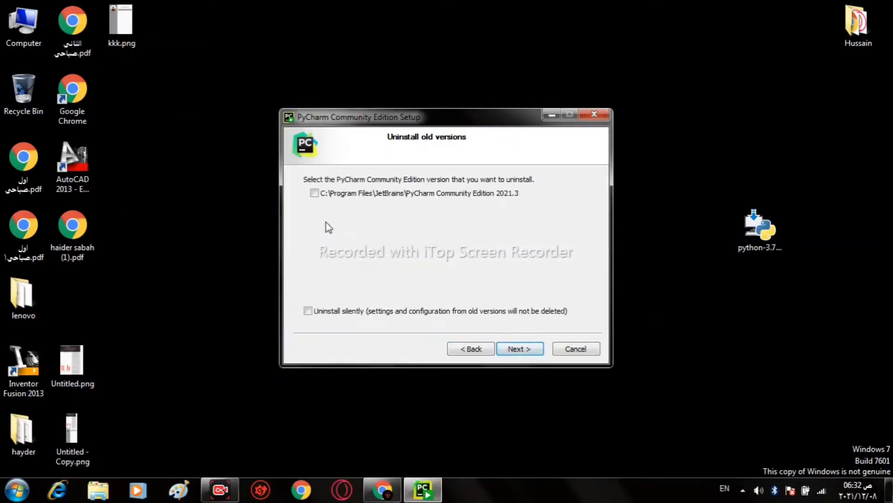
pyautogui.click(315, 193)
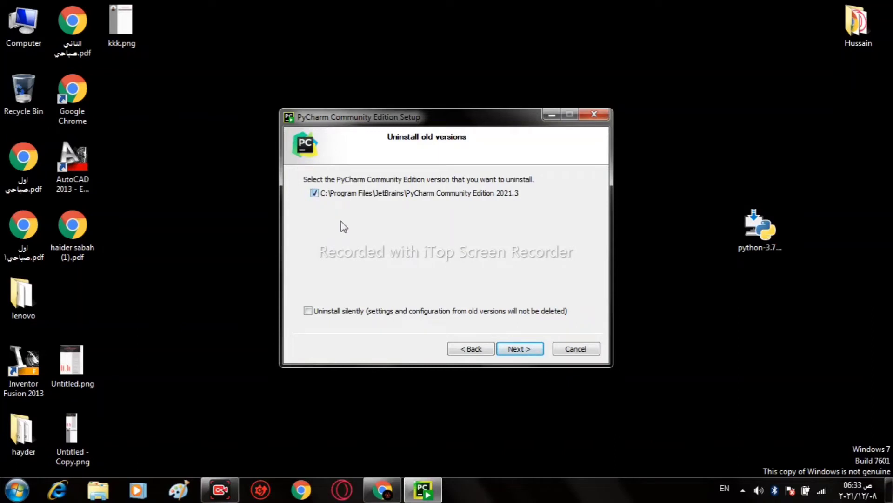
pyautogui.click(525, 350)
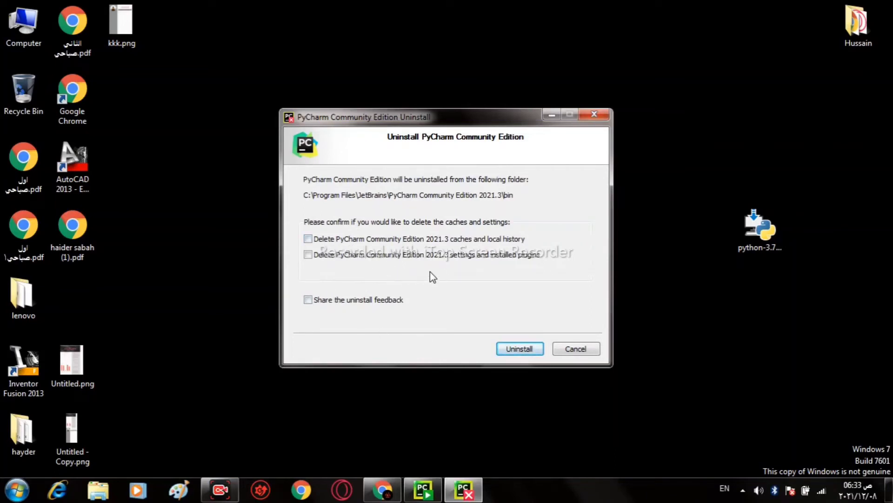
pyautogui.click(376, 239)
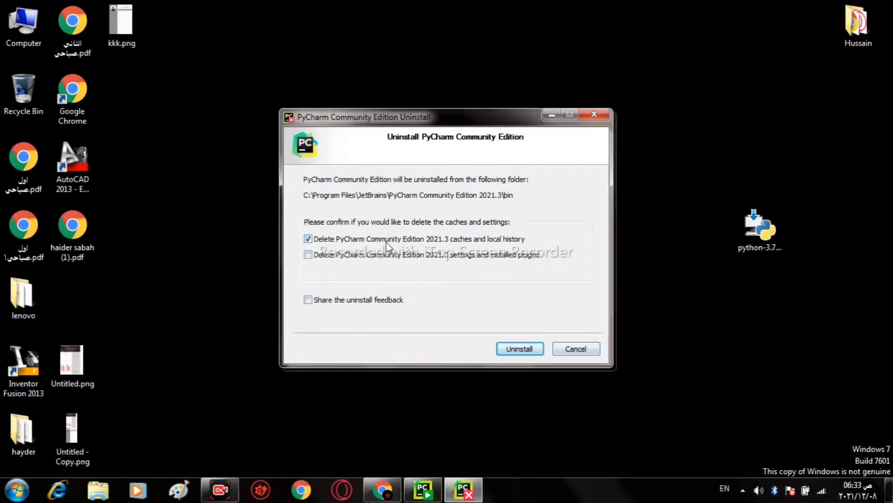
pyautogui.click(395, 254)
pyautogui.click(533, 351)
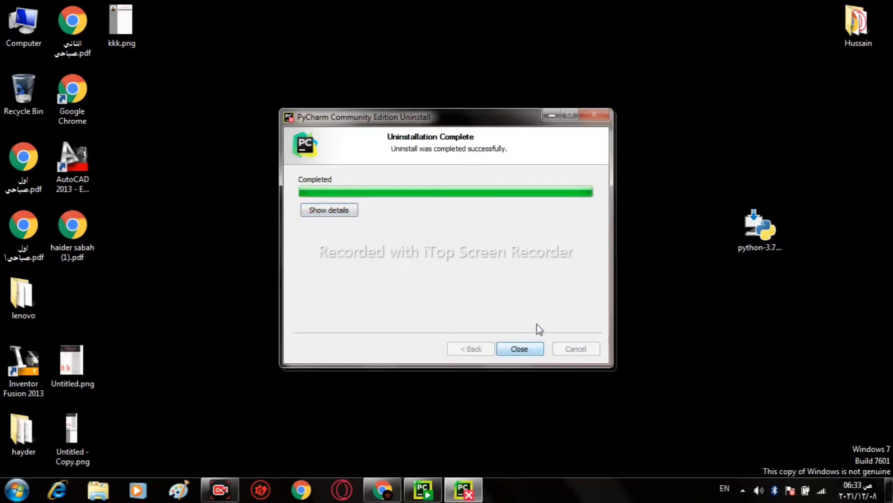
pyautogui.click(520, 349)
# - Keep the default install location and enable the PyCharm Community Edition desktop shortcut and the .py association
pyautogui.click(519, 349)
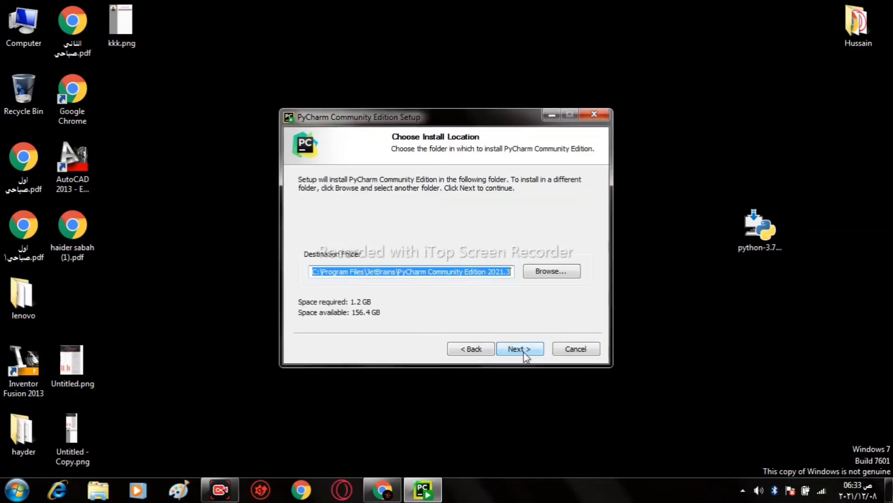
pyautogui.click(519, 348)
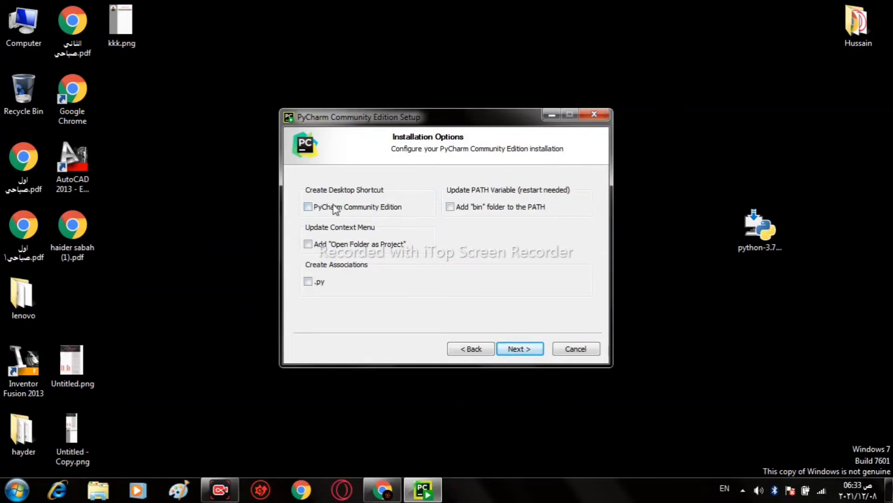
pyautogui.click(351, 209)
pyautogui.click(308, 282)
# - Check the system type in the Computer properties and close the System window
pyautogui.click(18, 14)
pyautogui.rightClick(15, 10)
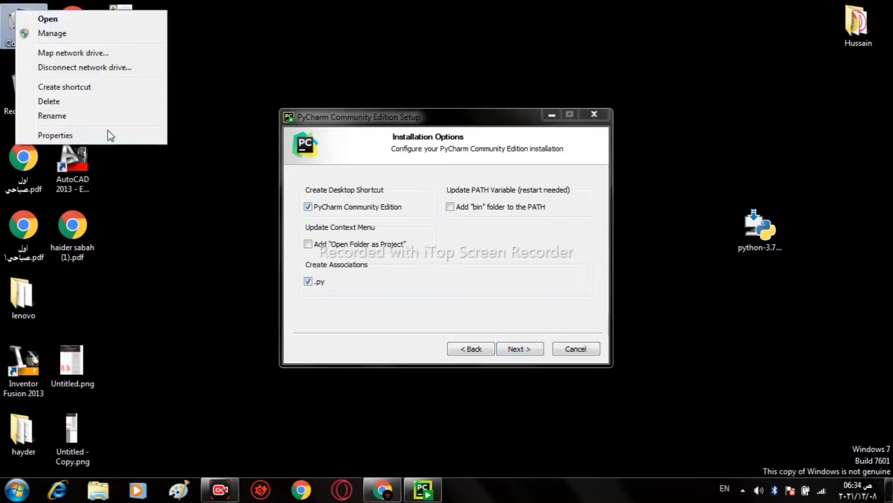
pyautogui.click(115, 140)
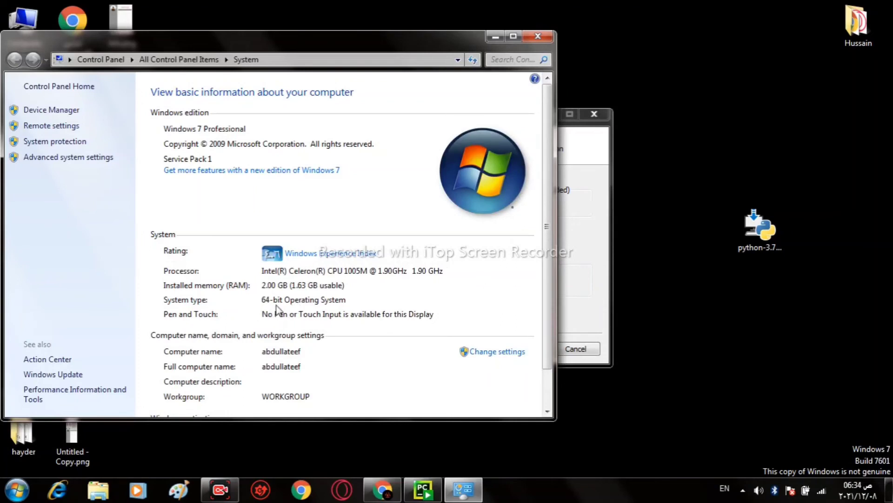
pyautogui.click(536, 36)
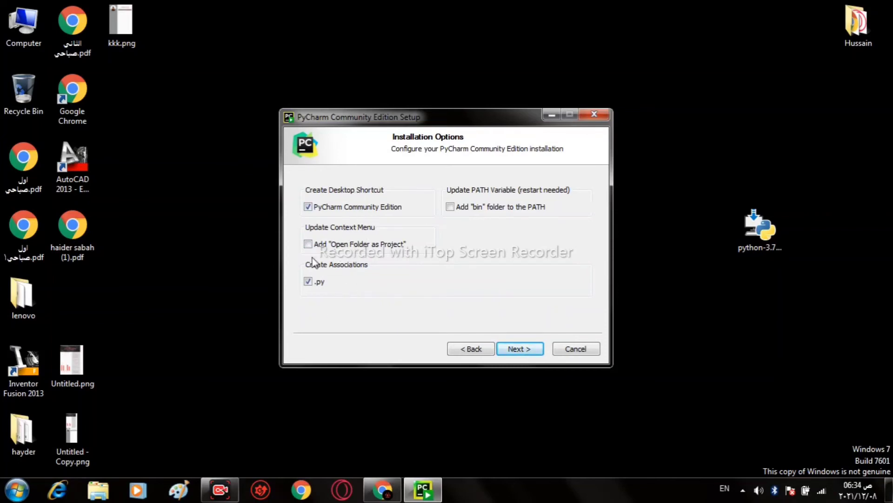
# - Accept the chosen installation options and install PyCharm with the default JetBrains Start Menu folder
pyautogui.click(520, 352)
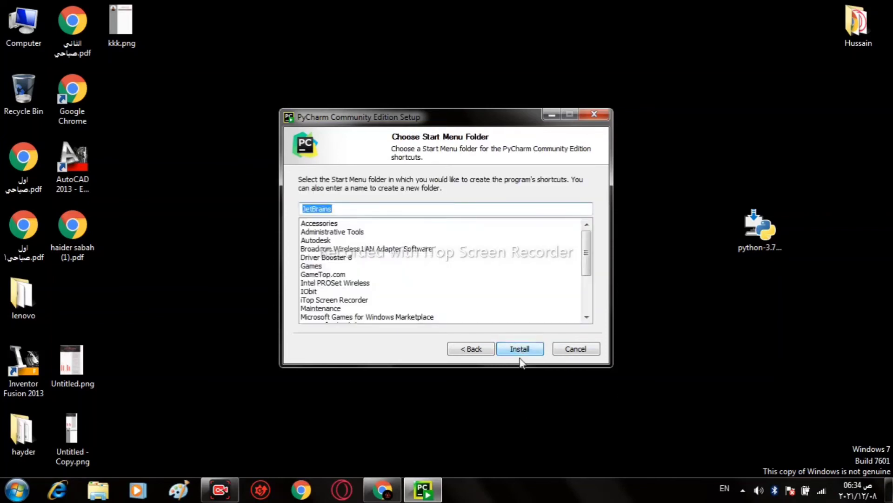
pyautogui.click(529, 352)
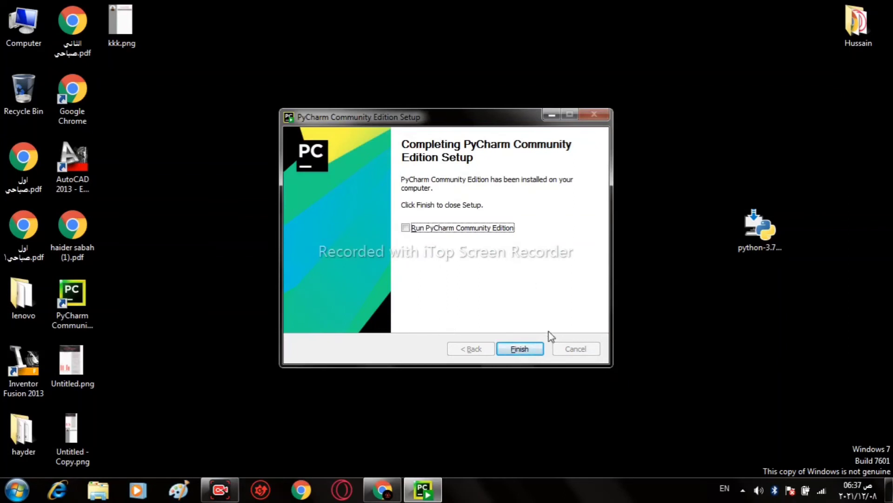
# - Finish the setup with Run PyCharm Community Edition enabled, and start PyCharm without importing settings
pyautogui.click(451, 227)
pyautogui.click(441, 225)
pyautogui.click(442, 228)
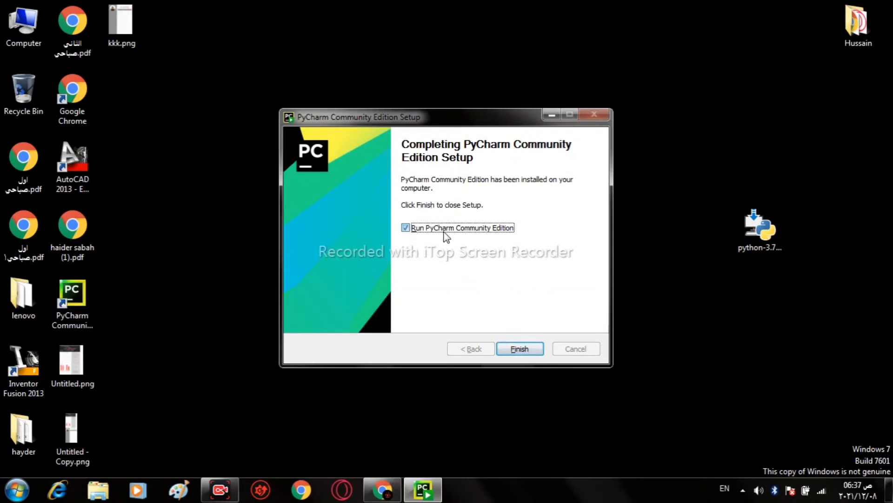
pyautogui.click(530, 349)
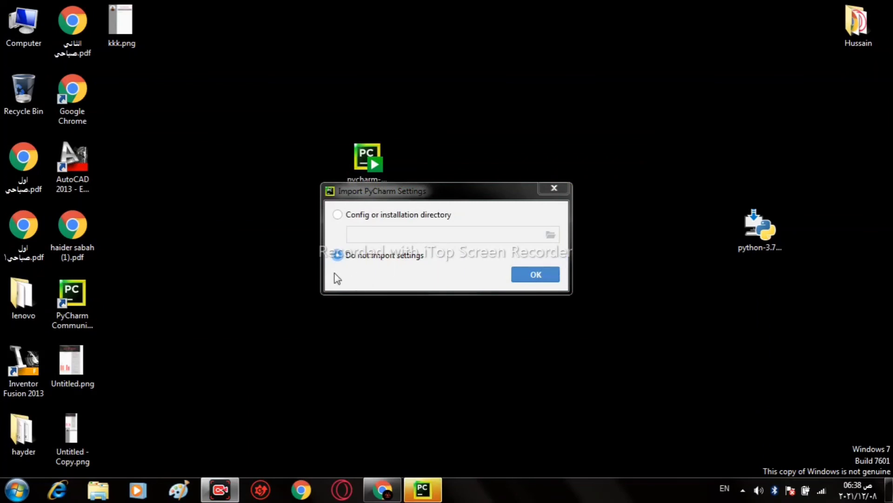
pyautogui.click(535, 274)
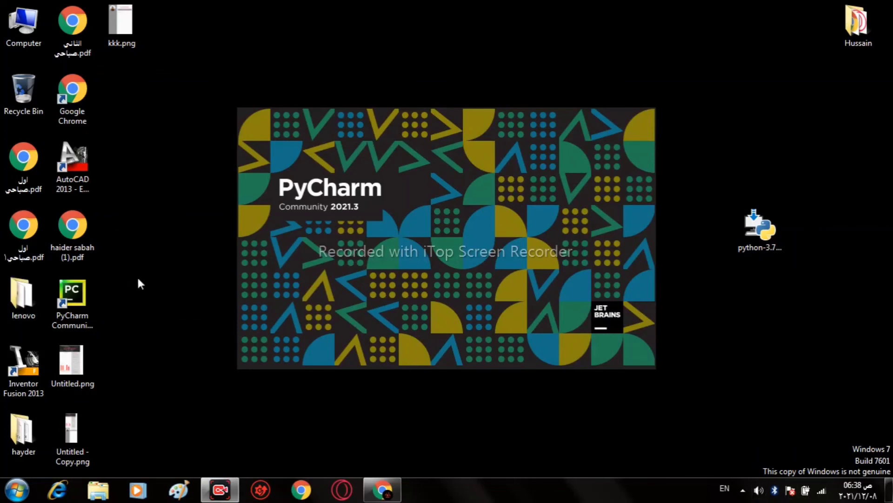
# - Move the PyCharm Community Edition 2021.3 shortcut to the empty desktop area above the splash screen and refresh the desktop
pyautogui.moveTo(93, 294); pyautogui.dragTo(431, 37)
pyautogui.click(576, 14)
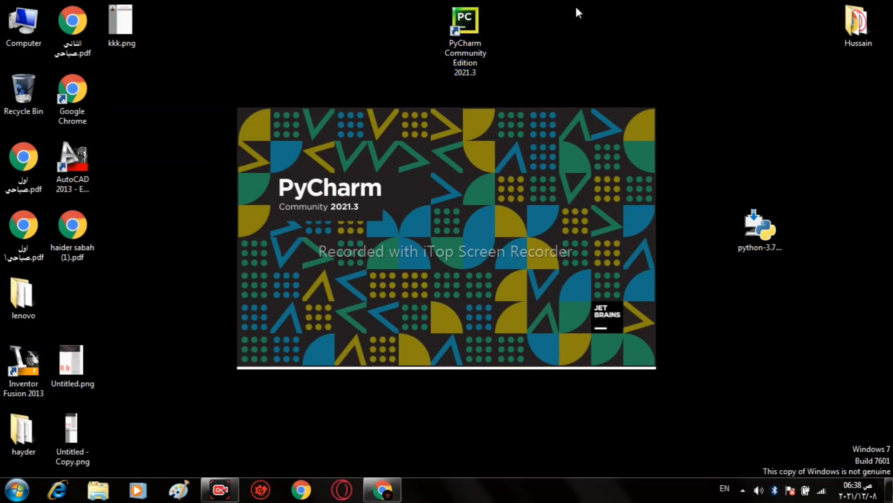
pyautogui.moveTo(561, 2); pyautogui.dragTo(398, 78)
pyautogui.click(583, 9)
pyautogui.rightClick(579, 6)
pyautogui.click(653, 43)
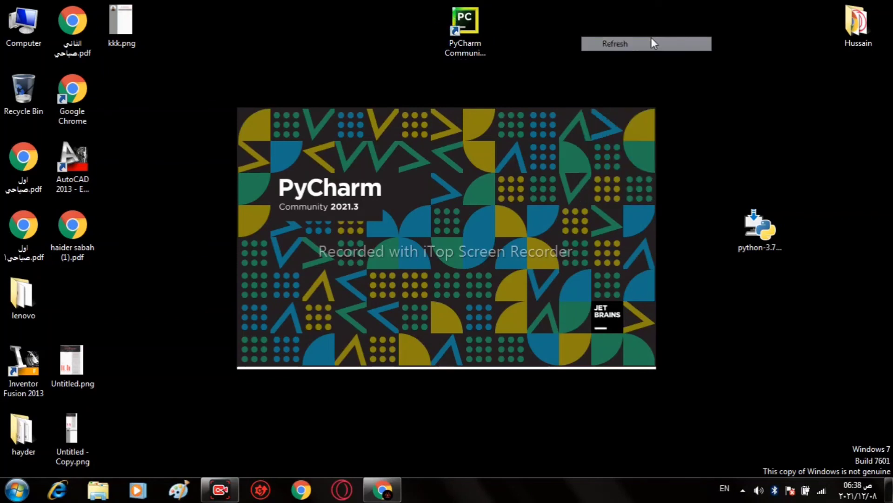